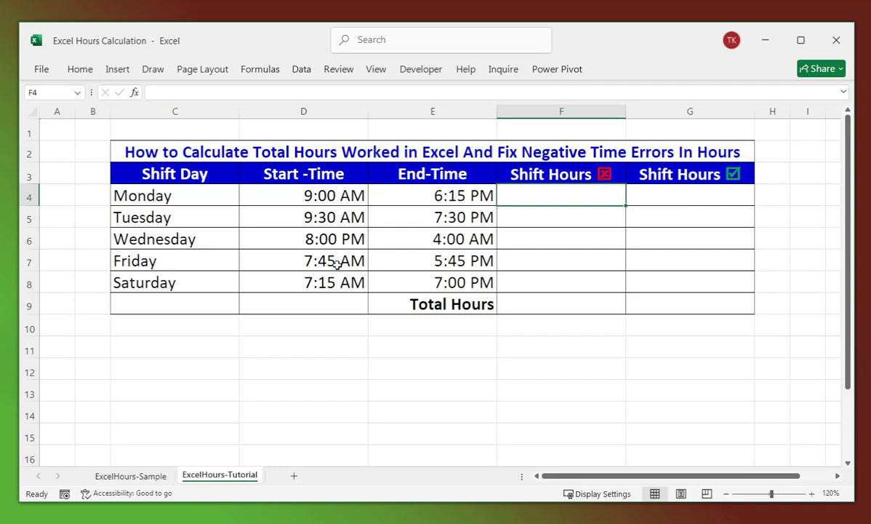
Step: Format columns F and G with the custom number format h:mm AM/PM
{"action": "left_click", "coordinate": [570, 113]}
{"action": "left_click_drag", "start_coordinate": [570, 113], "coordinate": [646, 111]}
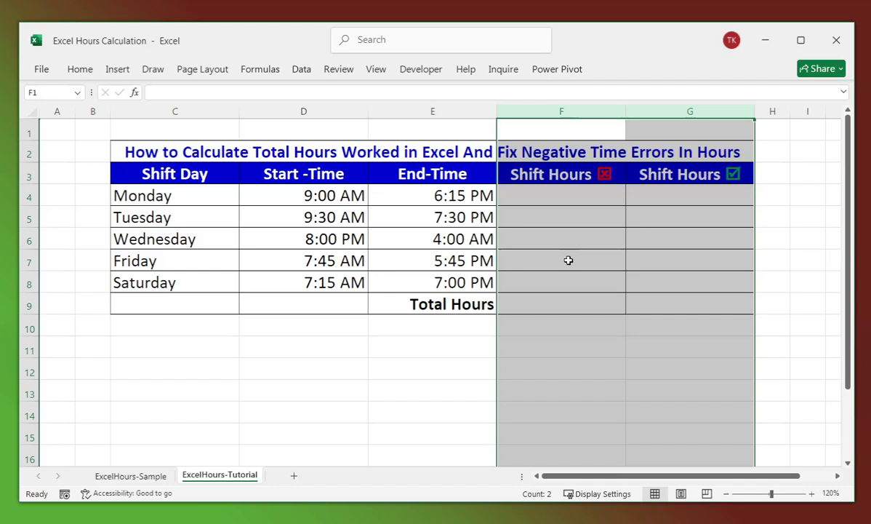
{"action": "right_click", "coordinate": [590, 112]}
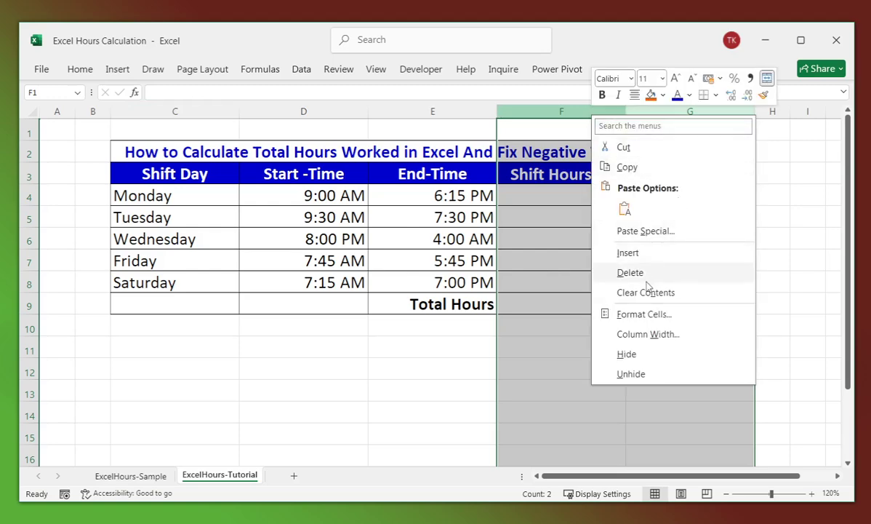
{"action": "left_click", "coordinate": [640, 312]}
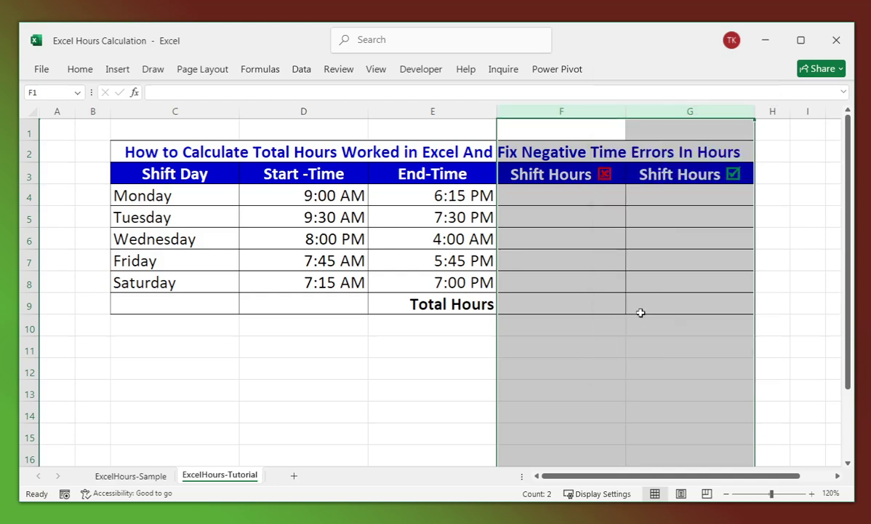
{"action": "left_click", "coordinate": [390, 246]}
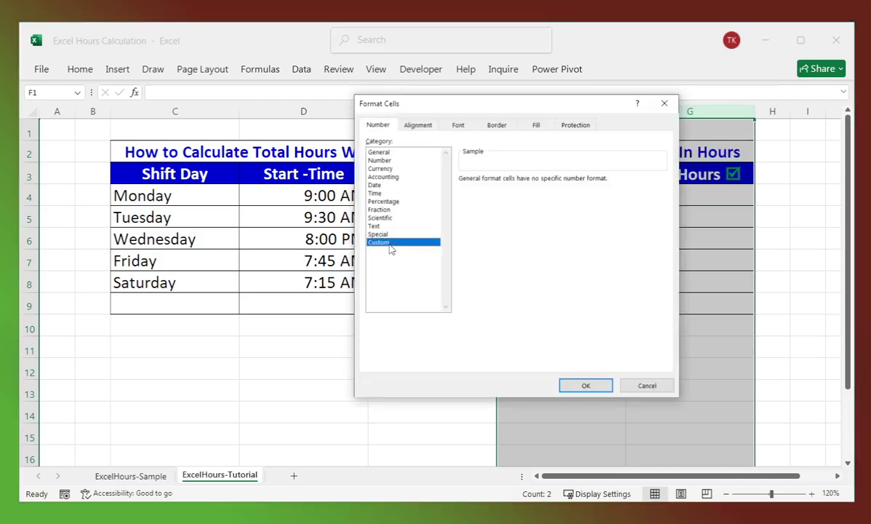
{"action": "left_click_drag", "start_coordinate": [661, 220], "coordinate": [661, 267]}
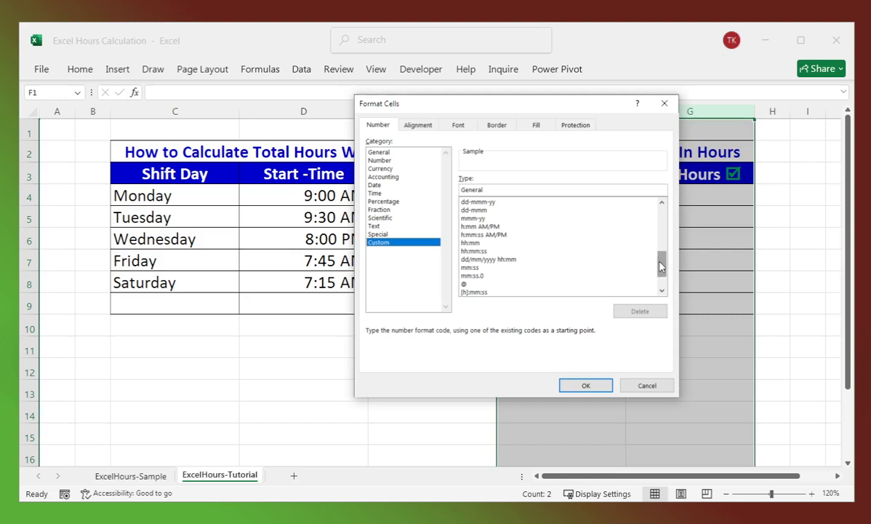
{"action": "left_click", "coordinate": [491, 227]}
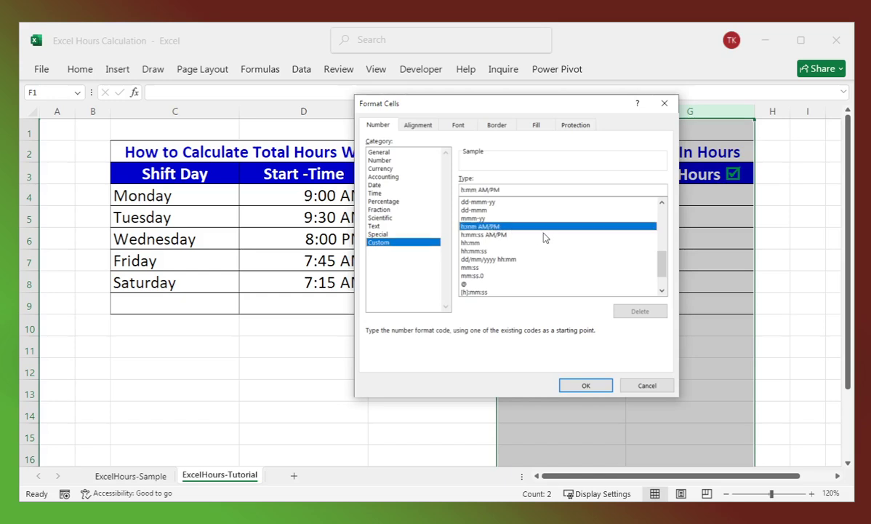
{"action": "left_click", "coordinate": [590, 386]}
Step: Enter the formula =(E4-D4)*24 in cell F4 to calculate Monday's shift hours
{"action": "left_click", "coordinate": [578, 199]}
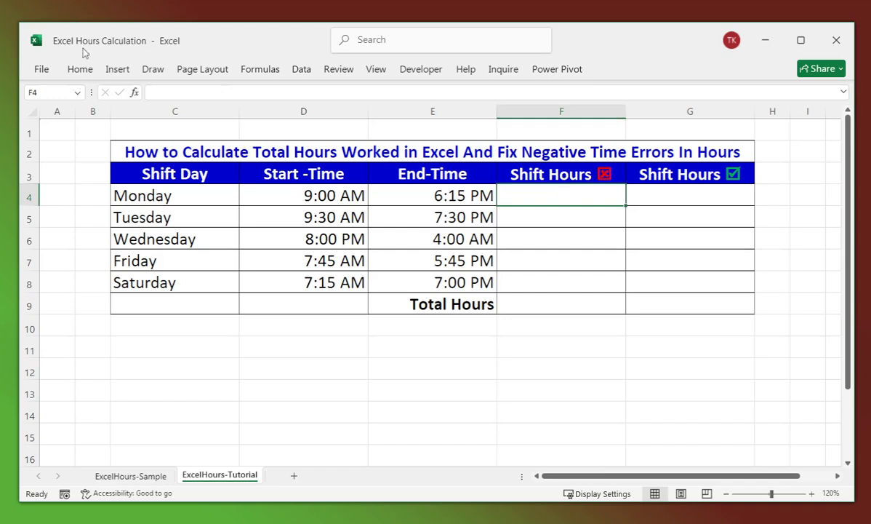
{"action": "left_click", "coordinate": [178, 91]}
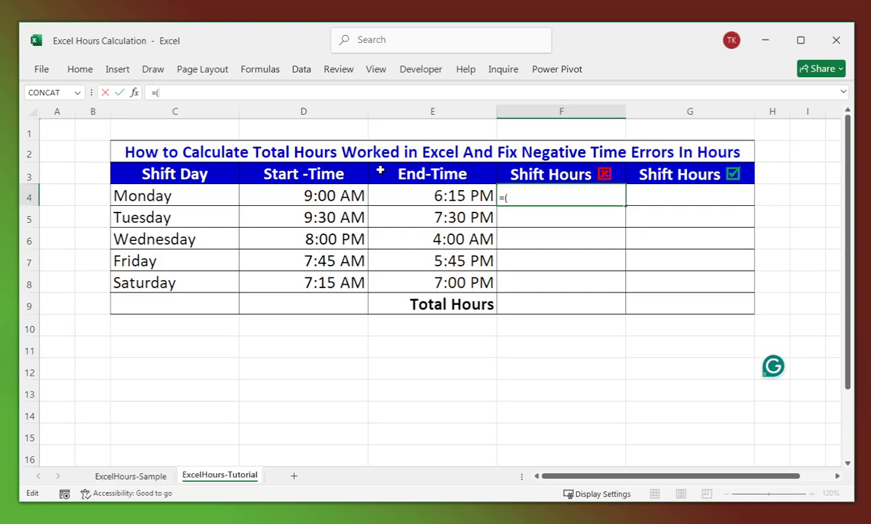
{"action": "type", "text": "e4"}
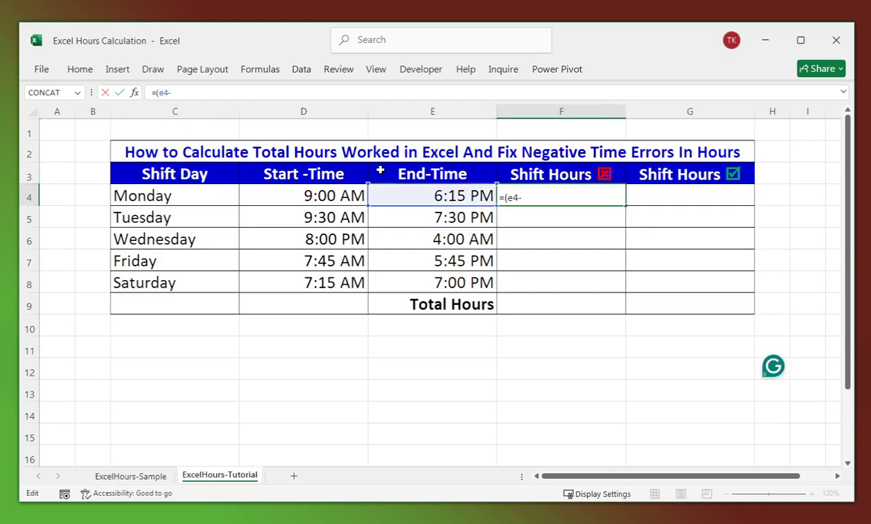
{"action": "type", "text": "-D4"}
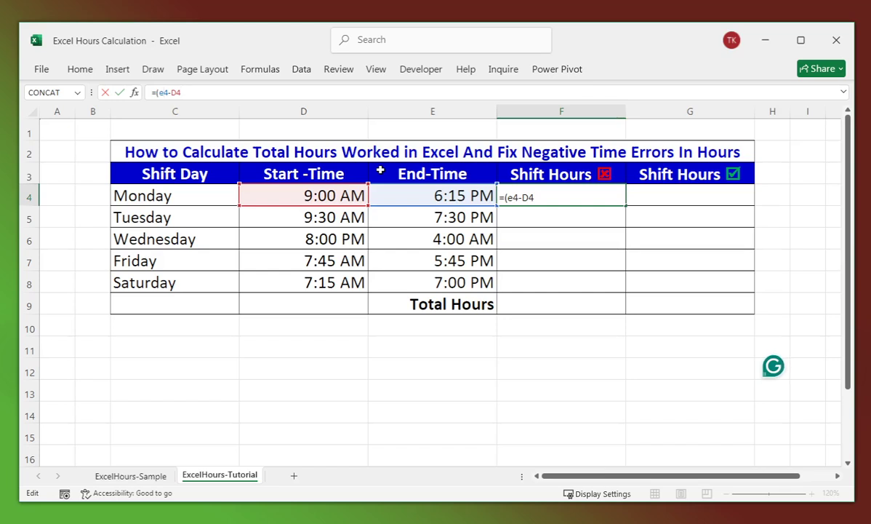
{"action": "key", "text": "Left"}
{"action": "key", "text": "Left"}
{"action": "key", "text": "Left"}
{"action": "key", "text": "Left"}
{"action": "key", "text": "BackSpace"}
{"action": "type", "text": "E"}
{"action": "key", "text": "Right"}
{"action": "type", "text": "*24"}
{"action": "key", "text": "Return"}
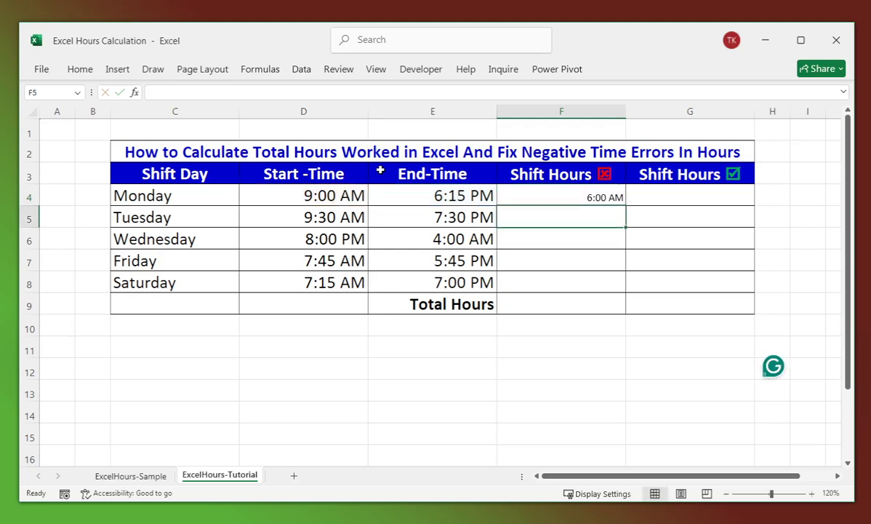
Step: Fill the F4 formula down the first Shift Hours column and clear the copy in Total Hours cell F9
{"action": "left_click", "coordinate": [606, 195]}
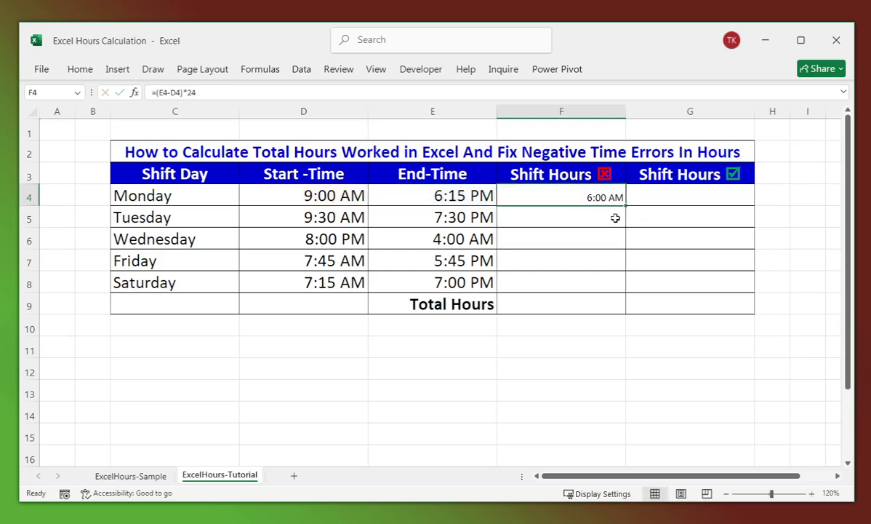
{"action": "double_click", "coordinate": [626, 206]}
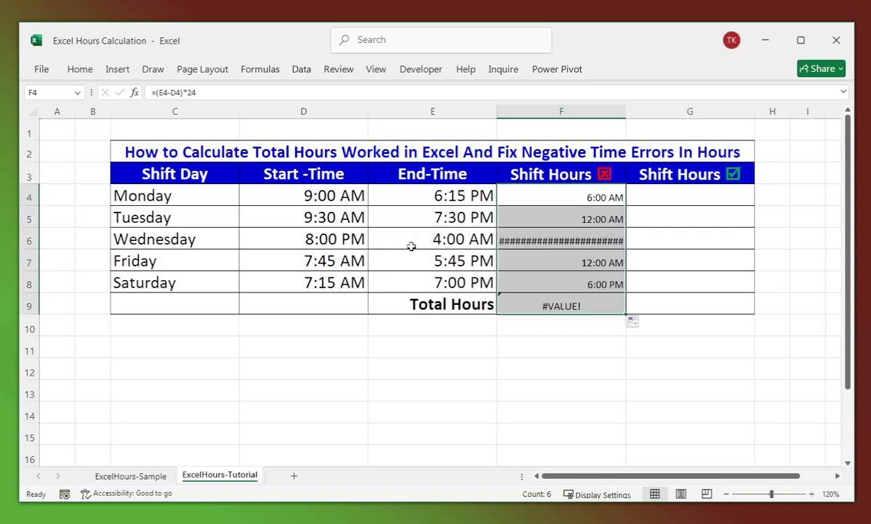
{"action": "left_click", "coordinate": [552, 300]}
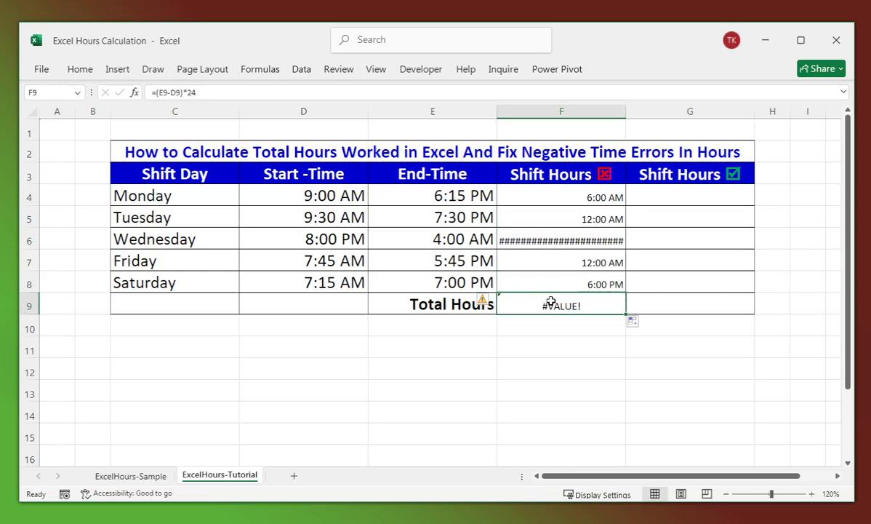
{"action": "key", "text": "Delete"}
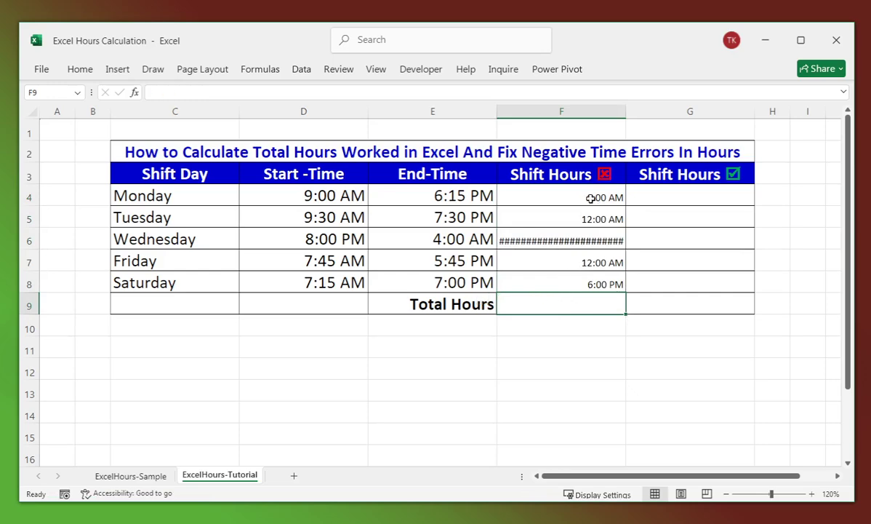
Step: Change the number format of column F to Number
{"action": "left_click", "coordinate": [552, 186]}
{"action": "left_click", "coordinate": [550, 240]}
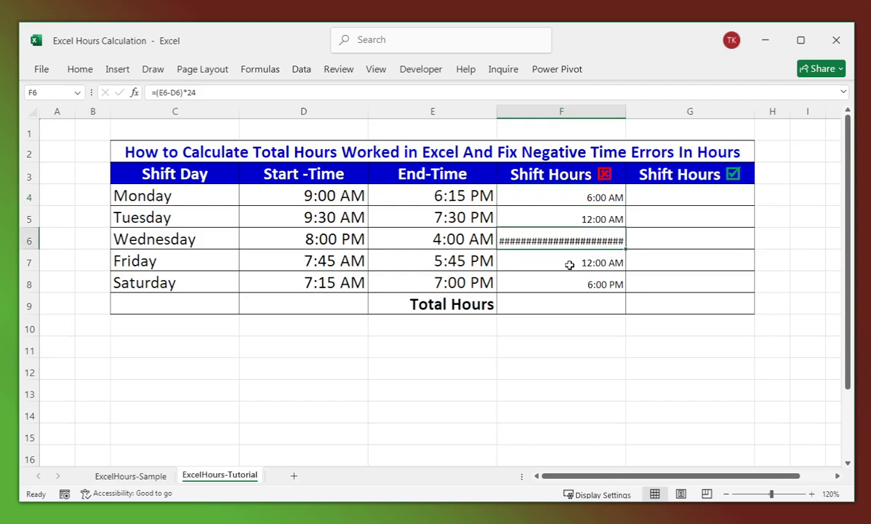
{"action": "left_click", "coordinate": [564, 261]}
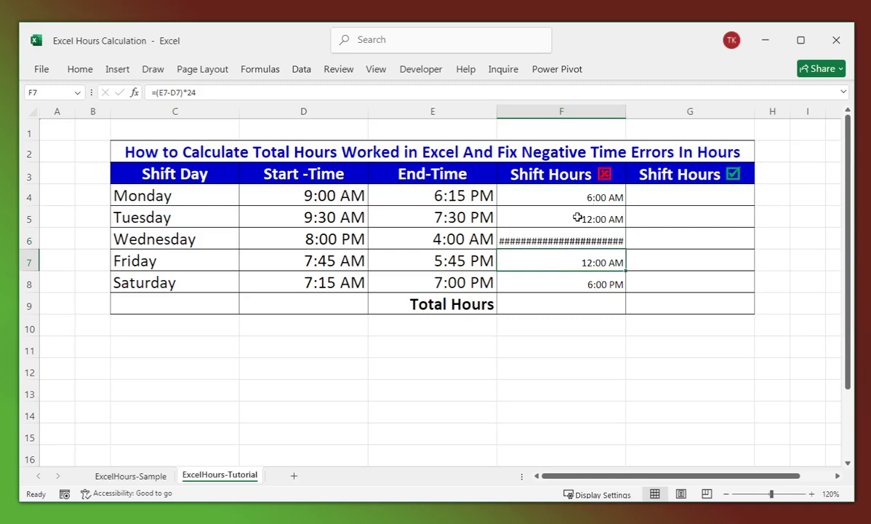
{"action": "left_click", "coordinate": [575, 109]}
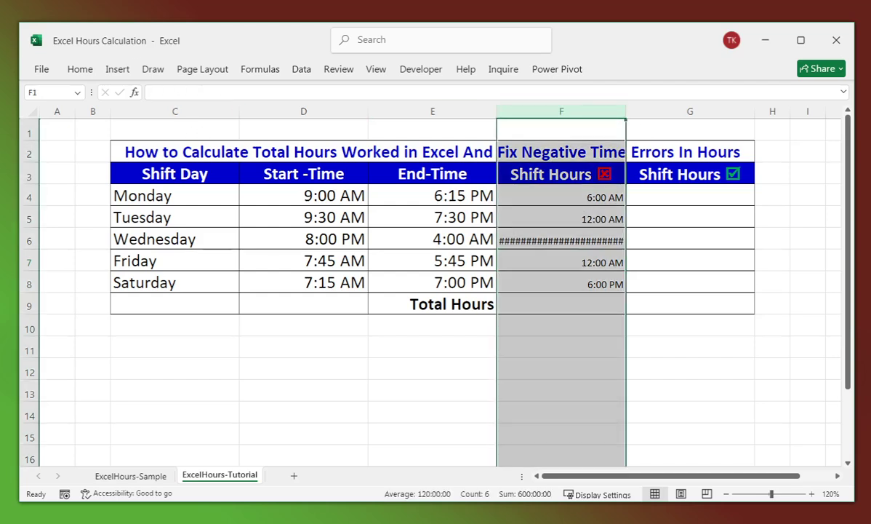
{"action": "left_click", "coordinate": [80, 70]}
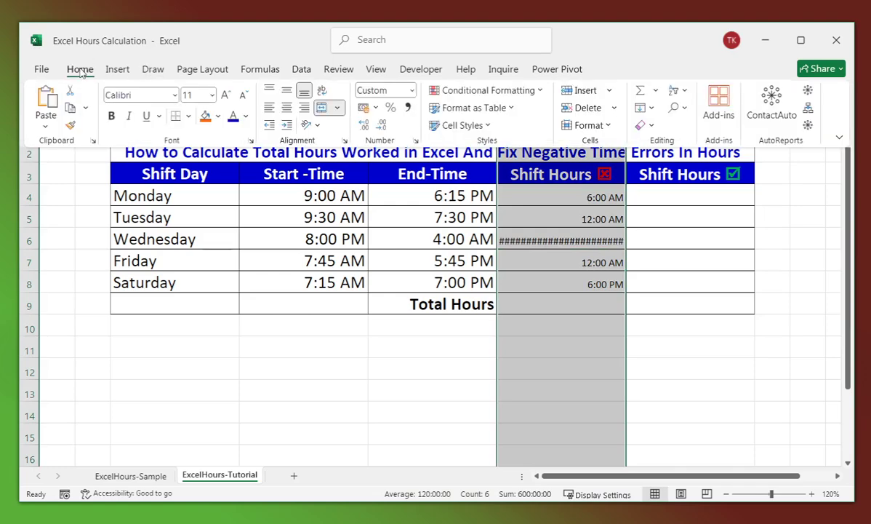
{"action": "left_click", "coordinate": [412, 91]}
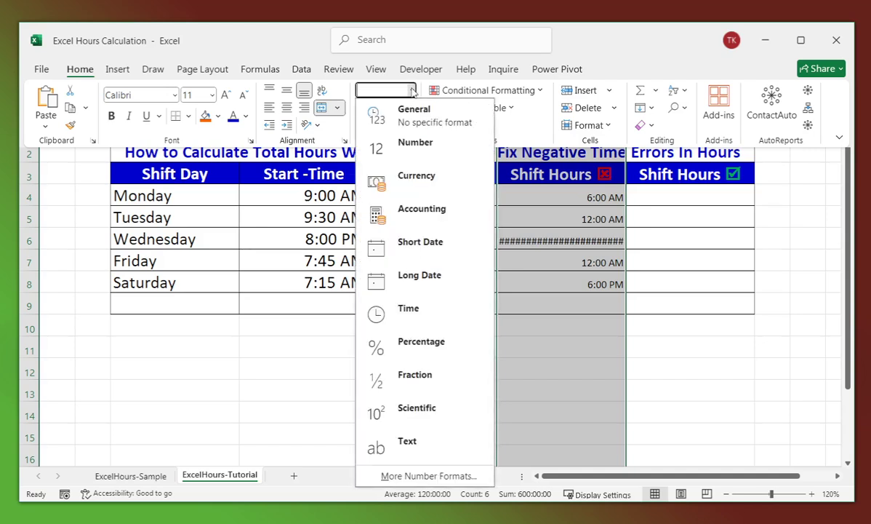
{"action": "left_click", "coordinate": [430, 144]}
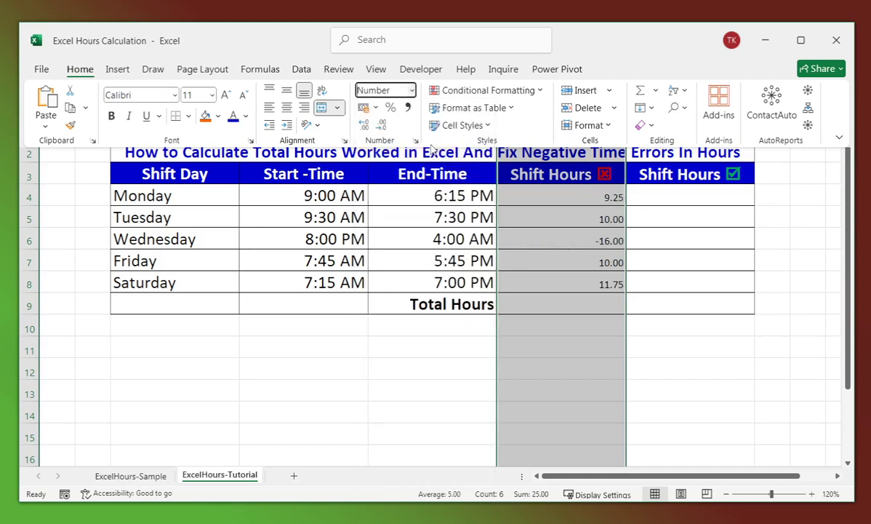
Step: Highlight Wednesday's negative shift hours in cell F6 with an orange fill
{"action": "left_click", "coordinate": [556, 240]}
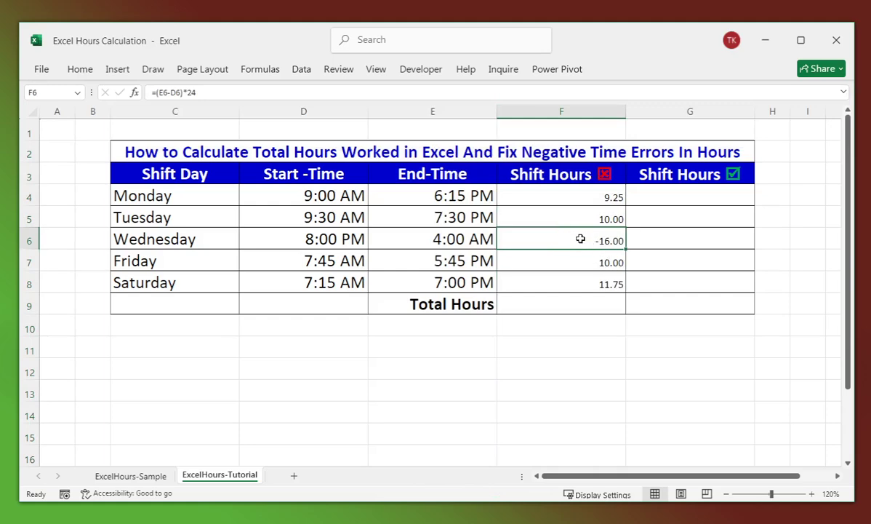
{"action": "left_click", "coordinate": [80, 69]}
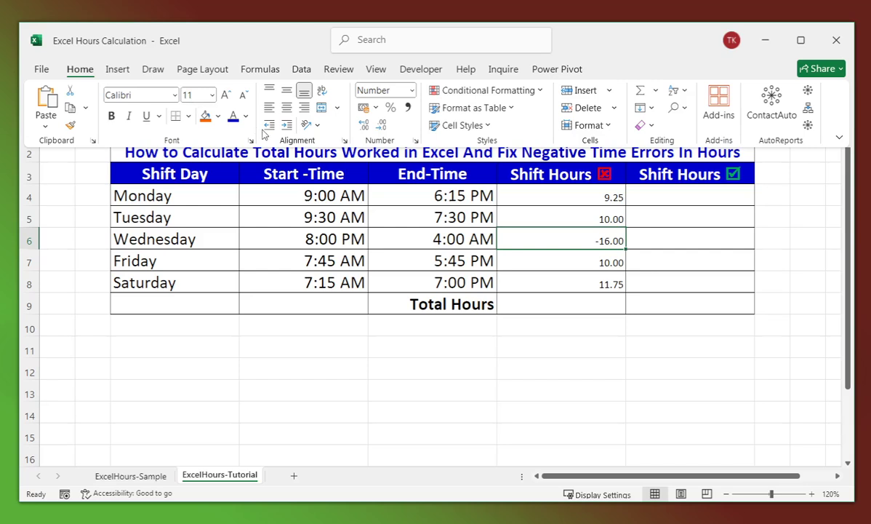
{"action": "left_click", "coordinate": [205, 116]}
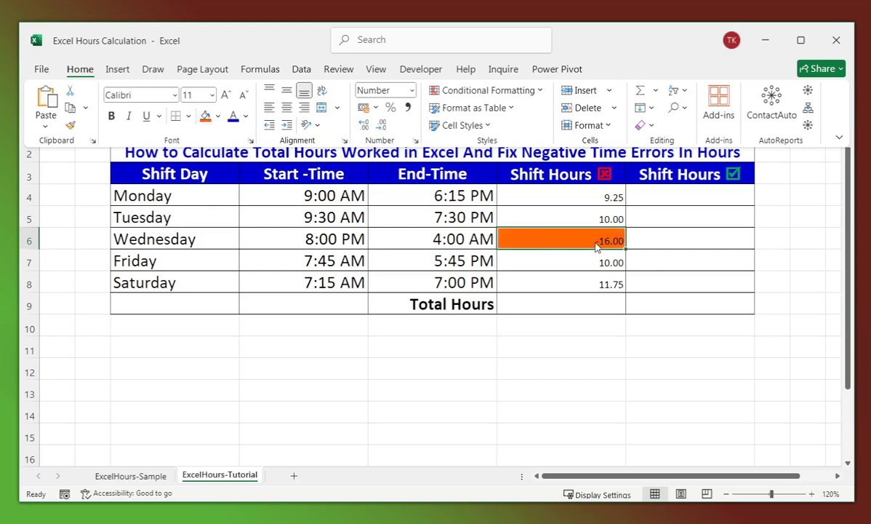
{"action": "left_click", "coordinate": [418, 191]}
{"action": "left_click", "coordinate": [557, 203]}
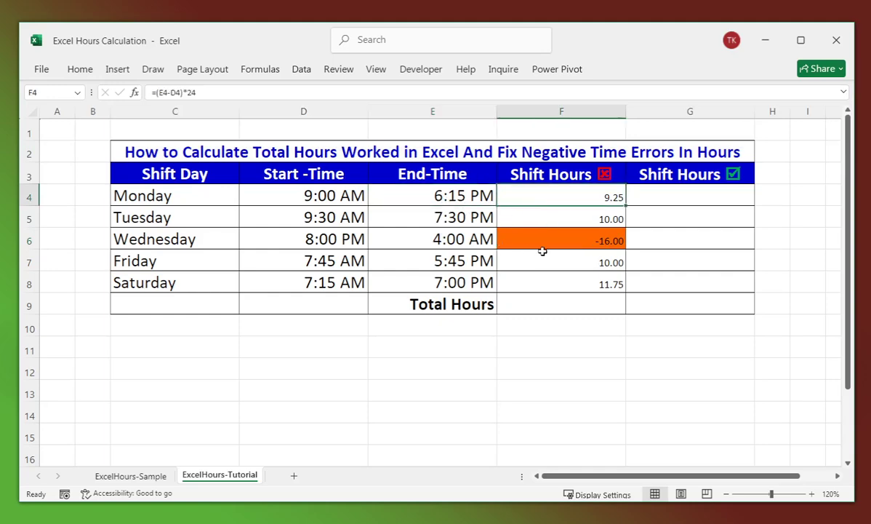
Step: Set the font size of both Shift Hours columns, cells F4:G9, to 18
{"action": "left_click_drag", "start_coordinate": [521, 191], "coordinate": [669, 298]}
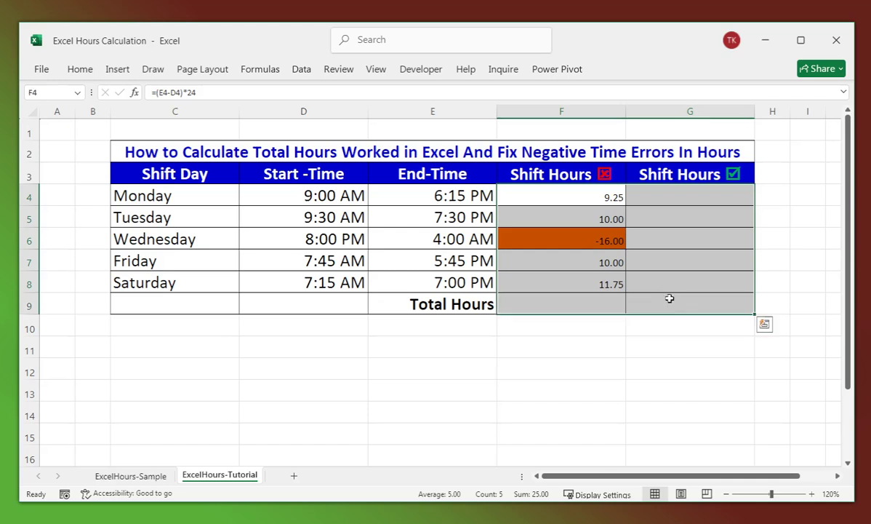
{"action": "left_click", "coordinate": [80, 68]}
{"action": "left_click", "coordinate": [213, 95]}
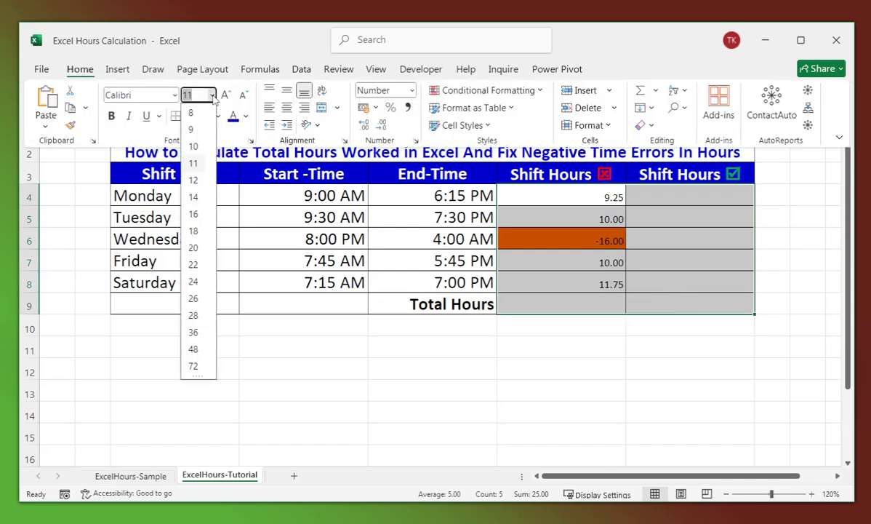
{"action": "left_click", "coordinate": [188, 219]}
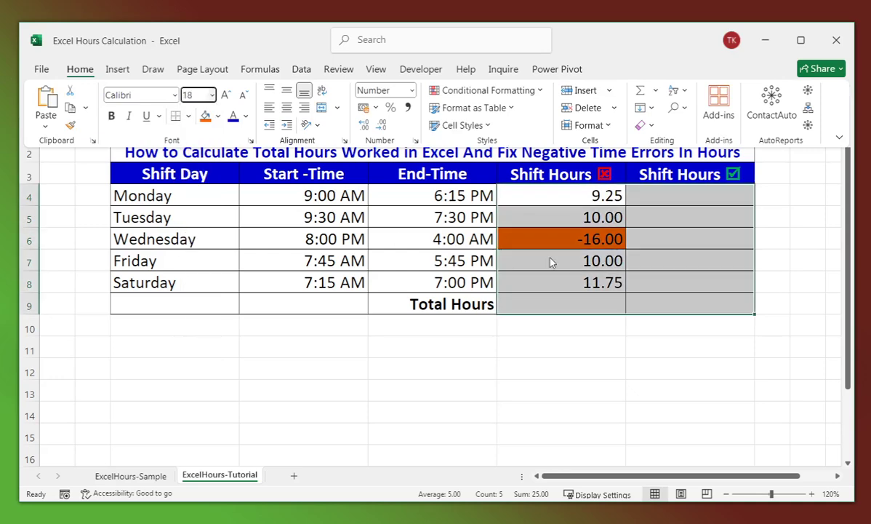
{"action": "left_click", "coordinate": [545, 234]}
{"action": "left_click", "coordinate": [582, 199]}
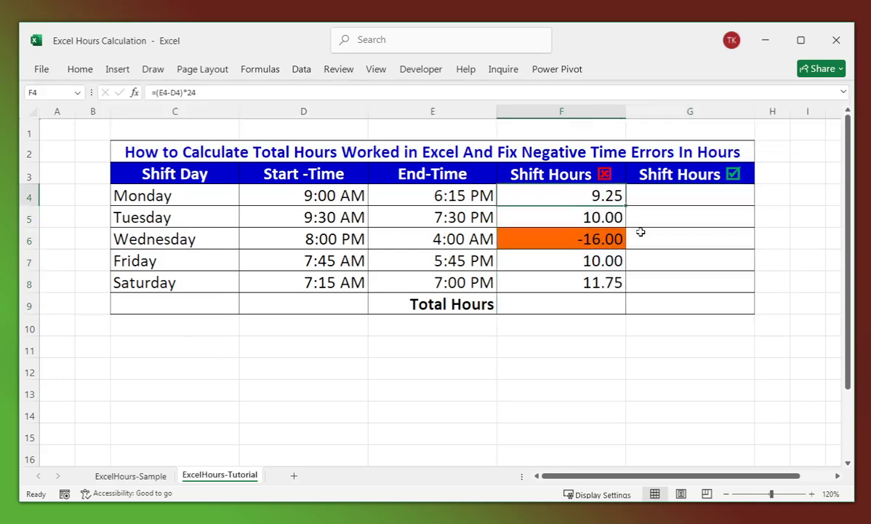
Step: Total the first Shift Hours column in cell F9 with AutoSum, =SUM(F4:F8), and check the resulting formula
{"action": "left_click", "coordinate": [581, 304]}
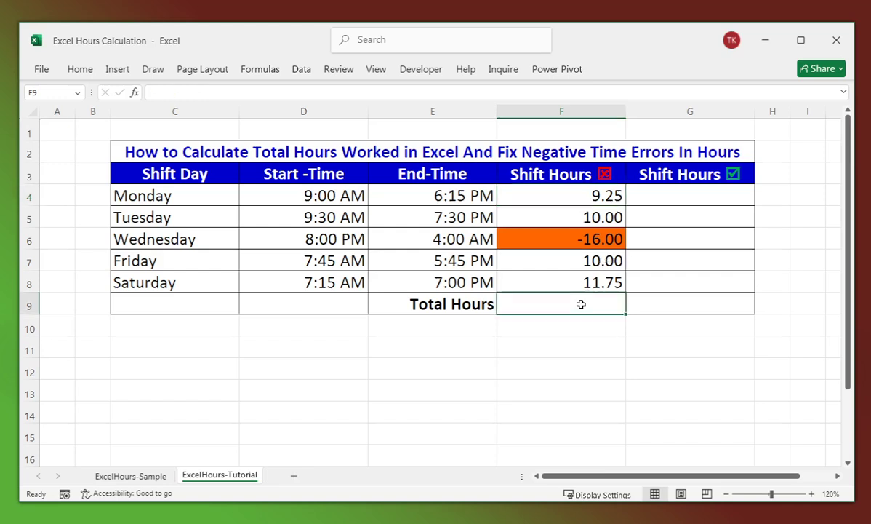
{"action": "left_click", "coordinate": [588, 196]}
{"action": "left_click_drag", "start_coordinate": [587, 196], "coordinate": [580, 300]}
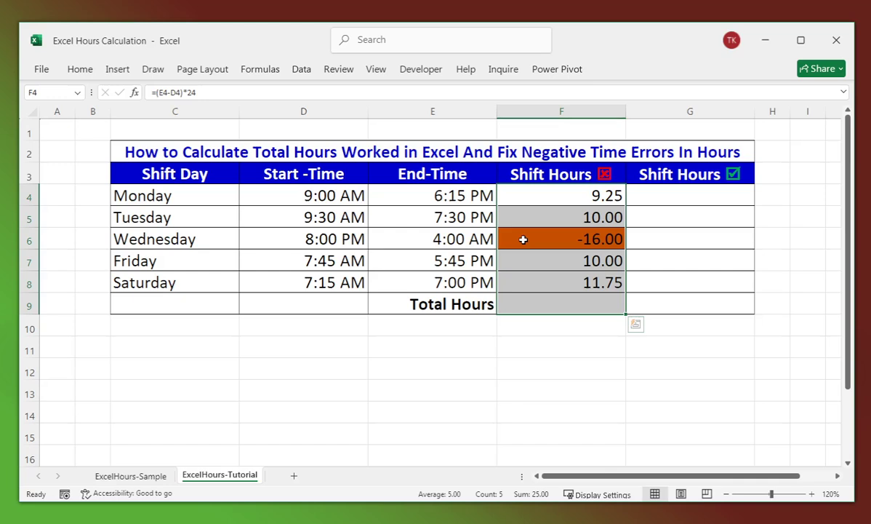
{"action": "key", "text": "alt+equal"}
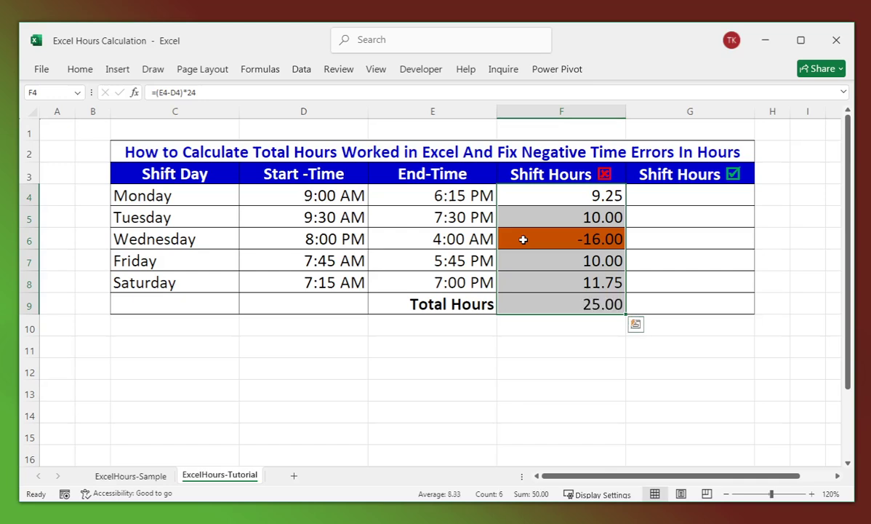
{"action": "left_click", "coordinate": [554, 275]}
{"action": "left_click", "coordinate": [570, 303]}
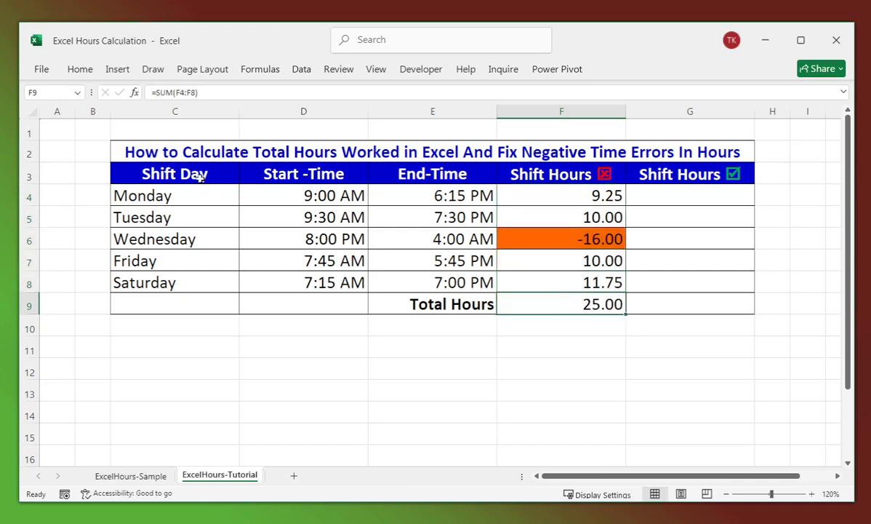
{"action": "left_click", "coordinate": [663, 259]}
{"action": "left_click", "coordinate": [566, 303]}
Step: Enter the overnight-safe hours formula =IF(E4>D4,(E4-D4),(E4-D4+1))*24 in cell G4 for Monday's shift
{"action": "left_click", "coordinate": [646, 194]}
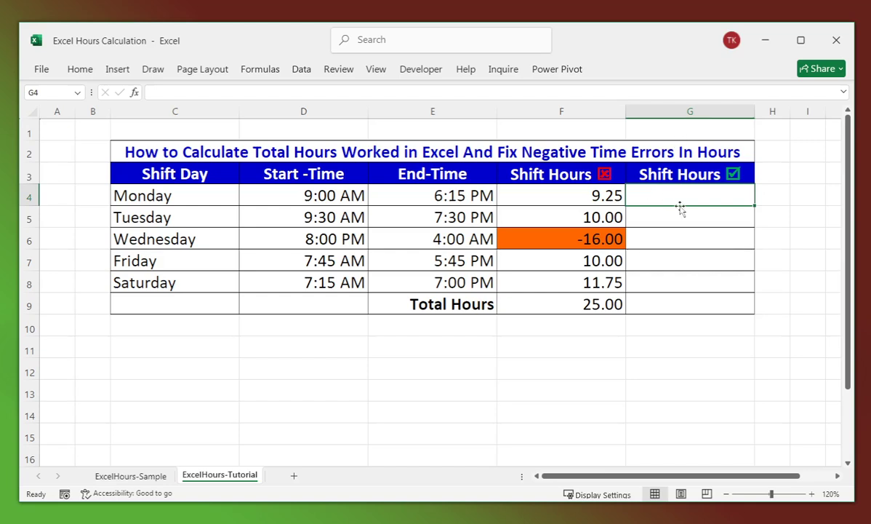
{"action": "left_click", "coordinate": [146, 89]}
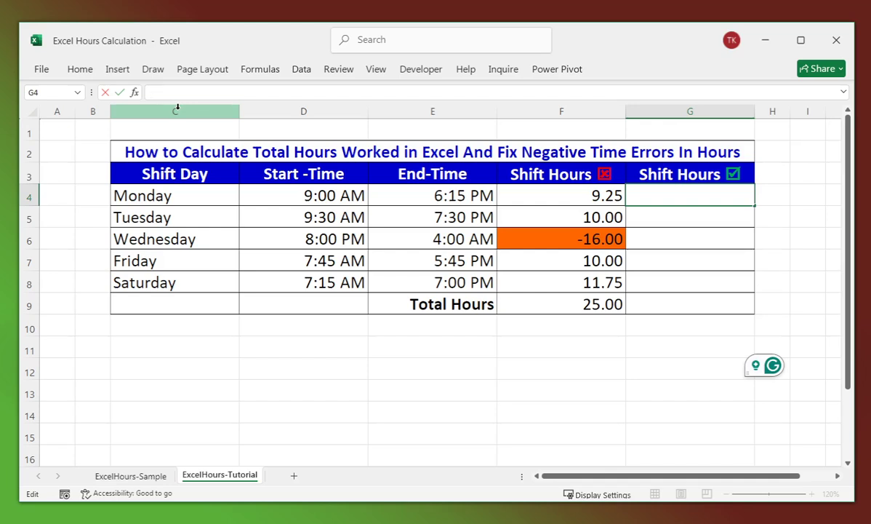
{"action": "type", "text": "=IF"}
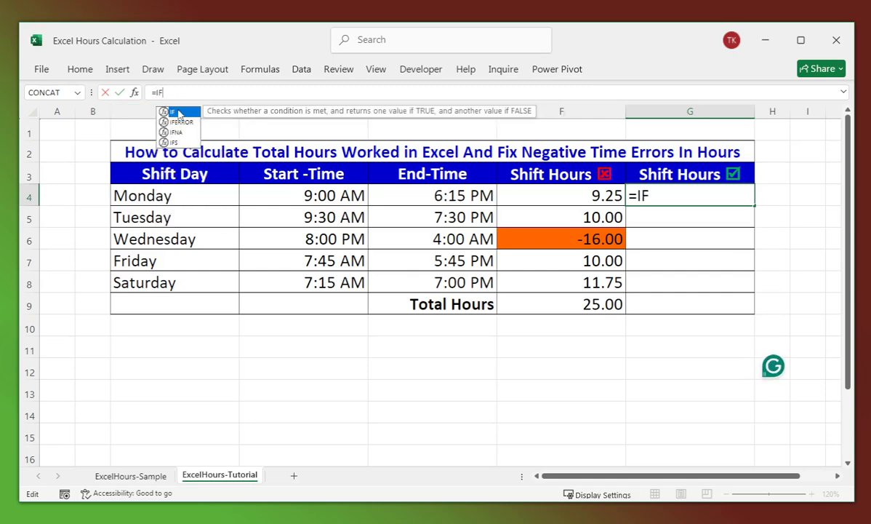
{"action": "double_click", "coordinate": [179, 114]}
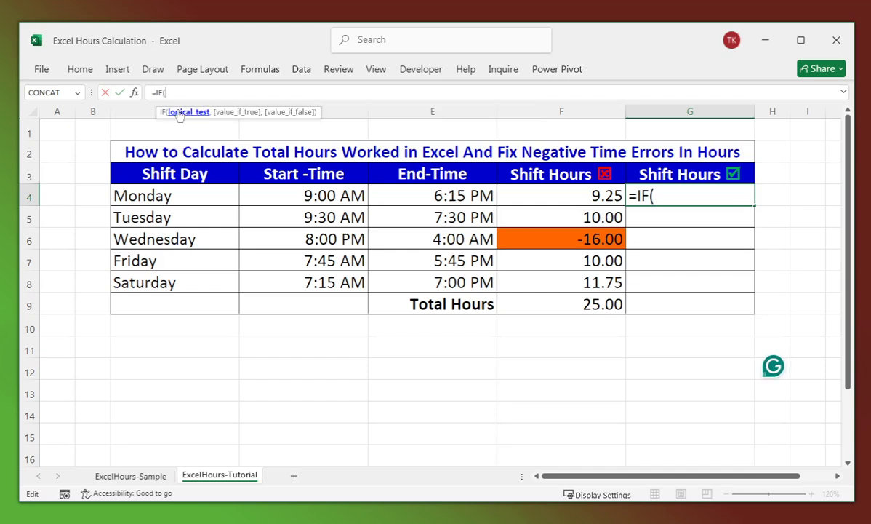
{"action": "type", "text": "E4"}
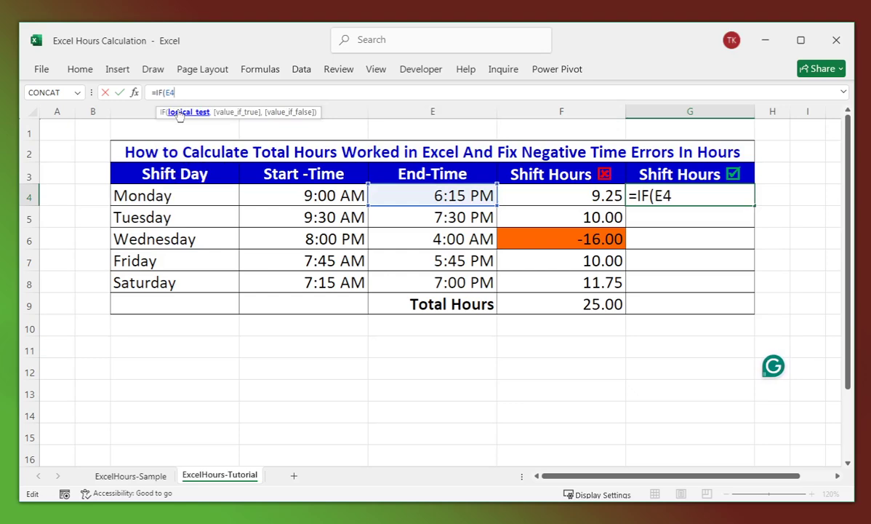
{"action": "type", "text": ">D4"}
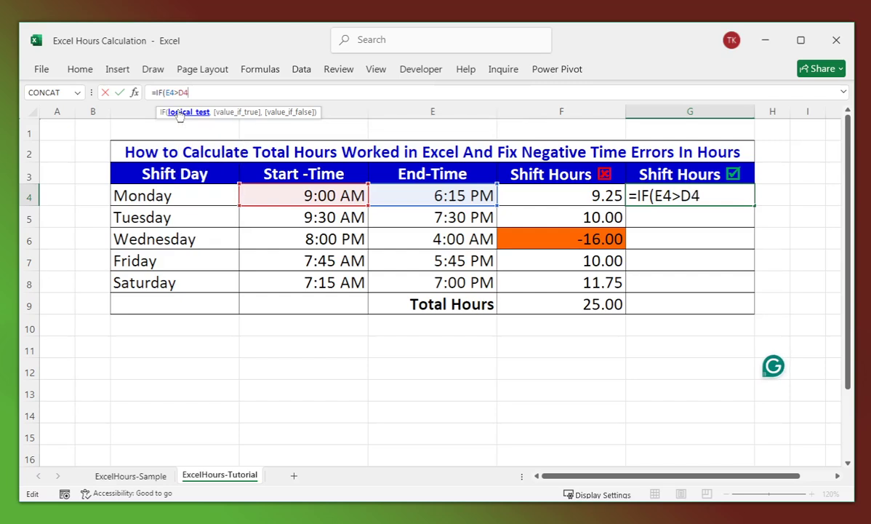
{"action": "type", "text": ","}
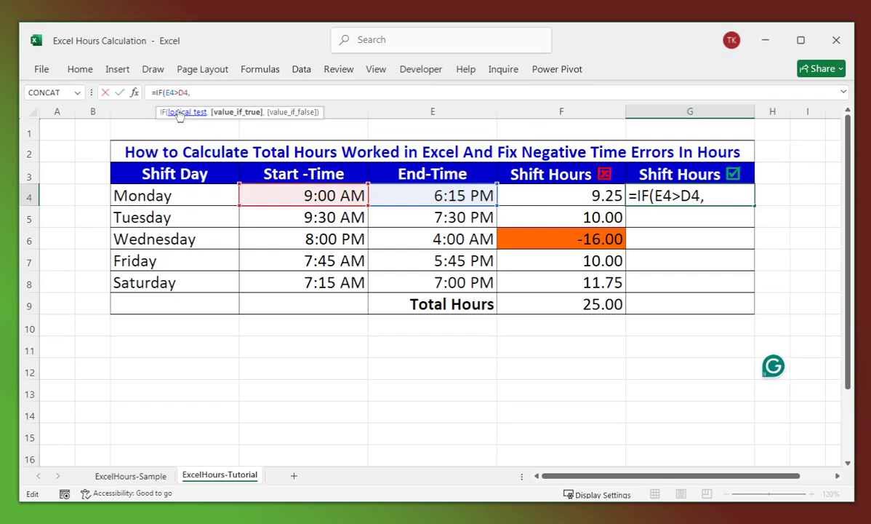
{"action": "type", "text": "(E4"}
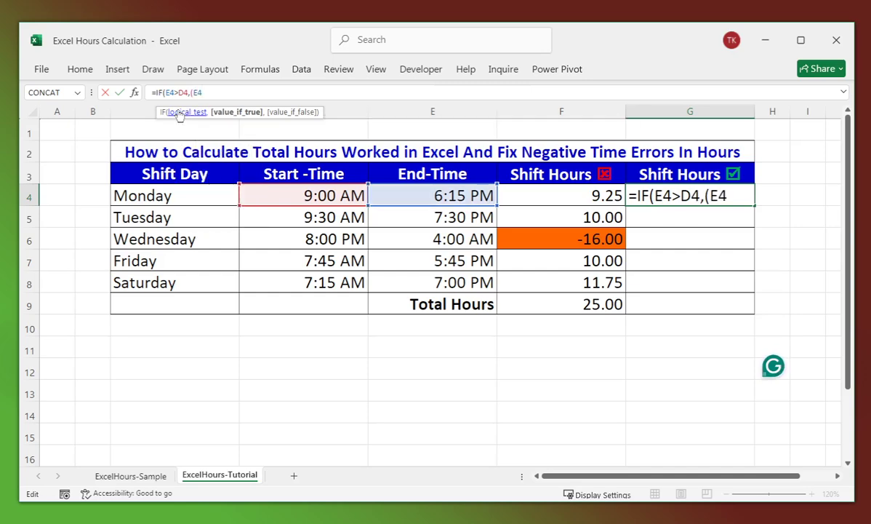
{"action": "type", "text": "-D4"}
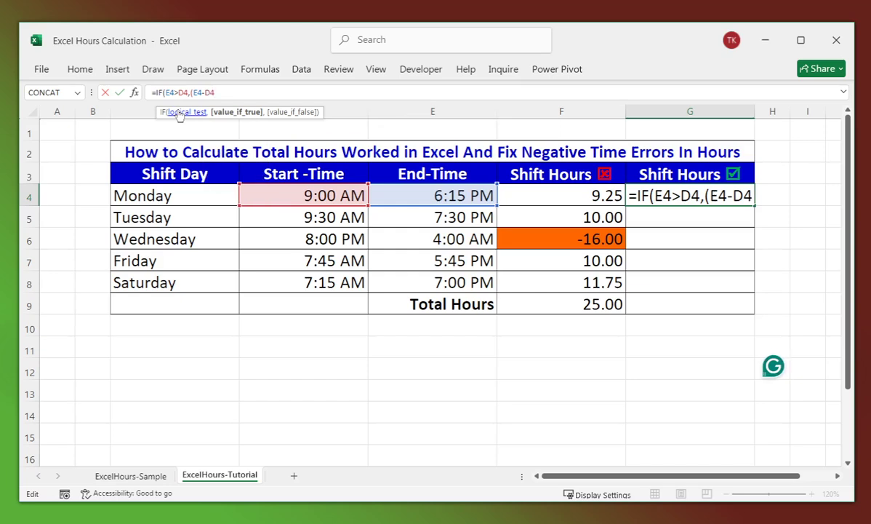
{"action": "type", "text": ")"}
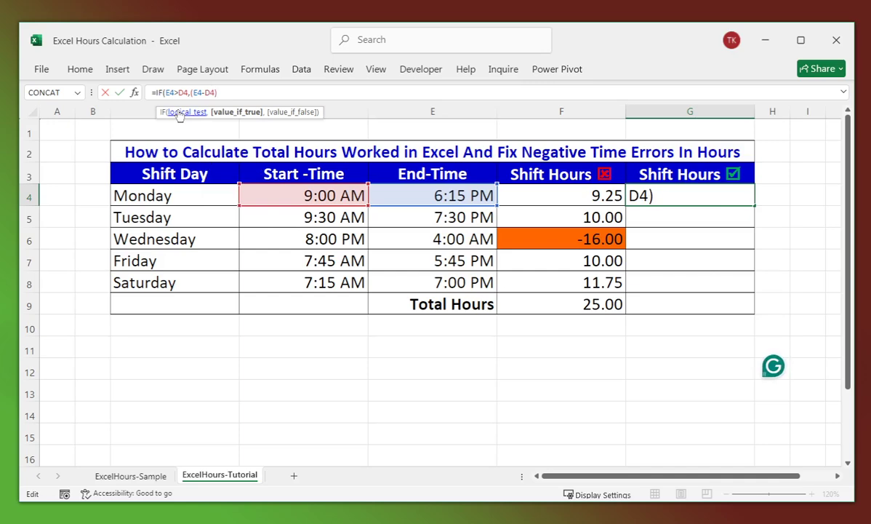
{"action": "type", "text": ",("}
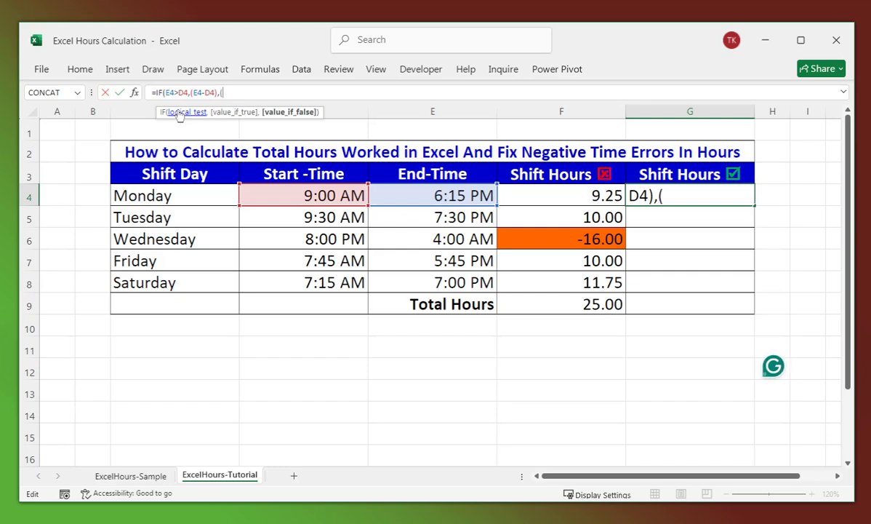
{"action": "type", "text": "E4"}
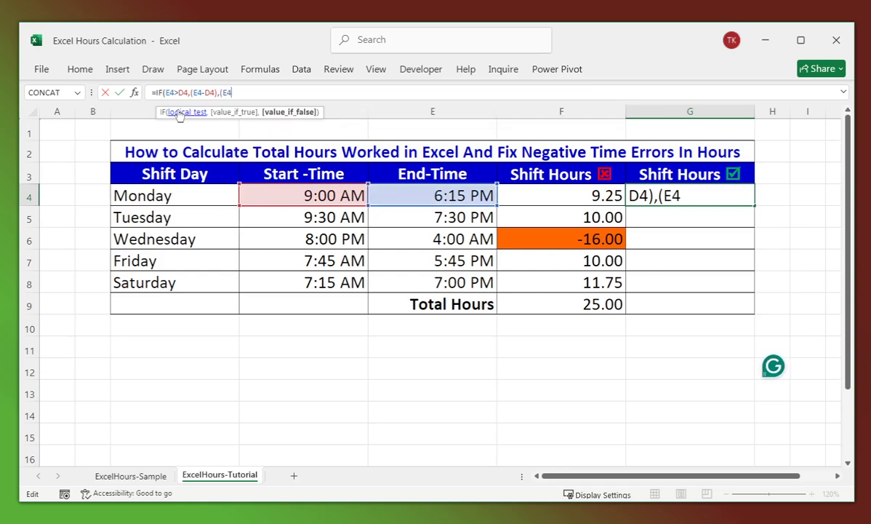
{"action": "type", "text": "-D4+1"}
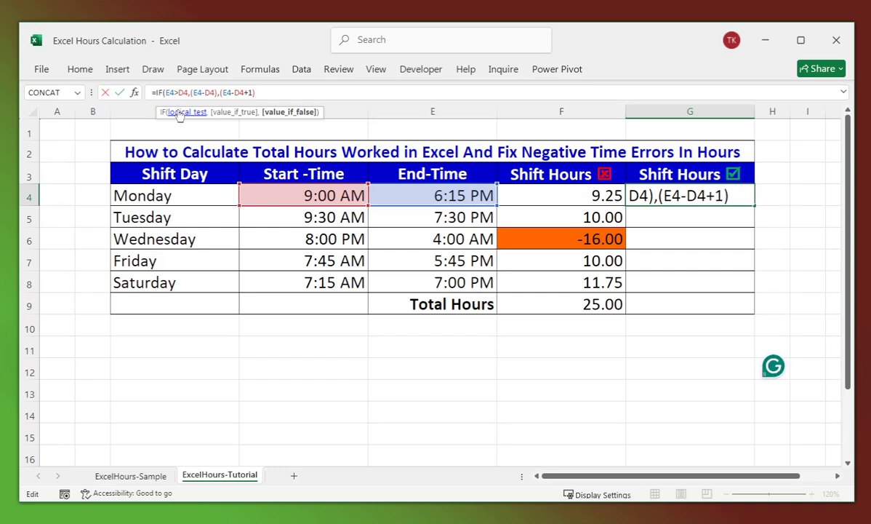
{"action": "type", "text": ")"}
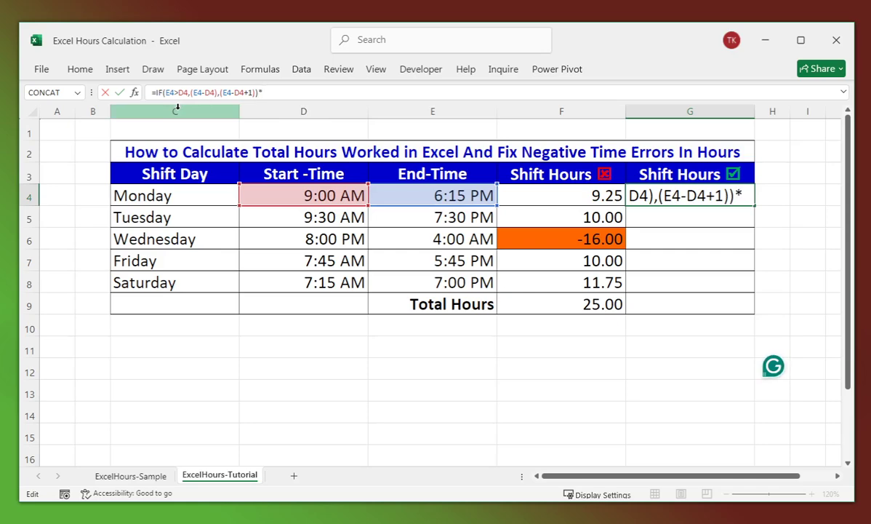
{"action": "type", "text": "*24"}
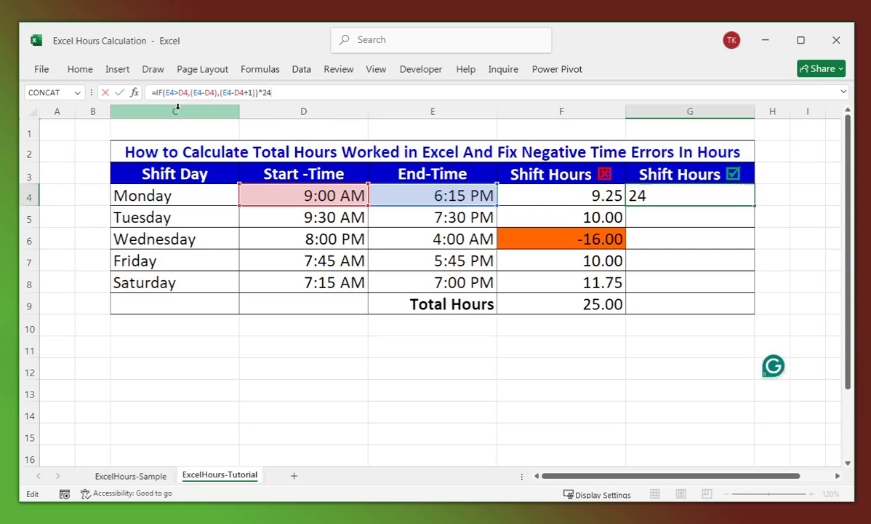
{"action": "key", "text": "Return"}
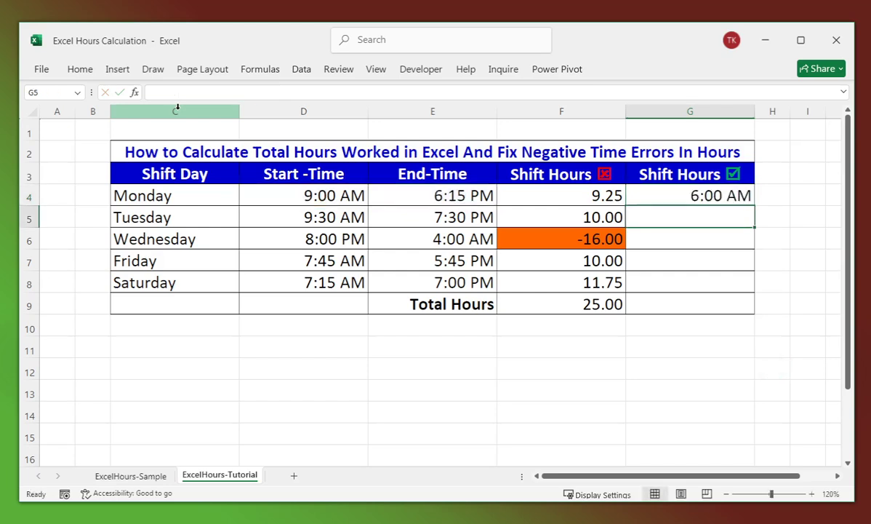
Step: Fill the IF formula from cell G4 down through G8 for the remaining shift days
{"action": "left_click", "coordinate": [717, 196]}
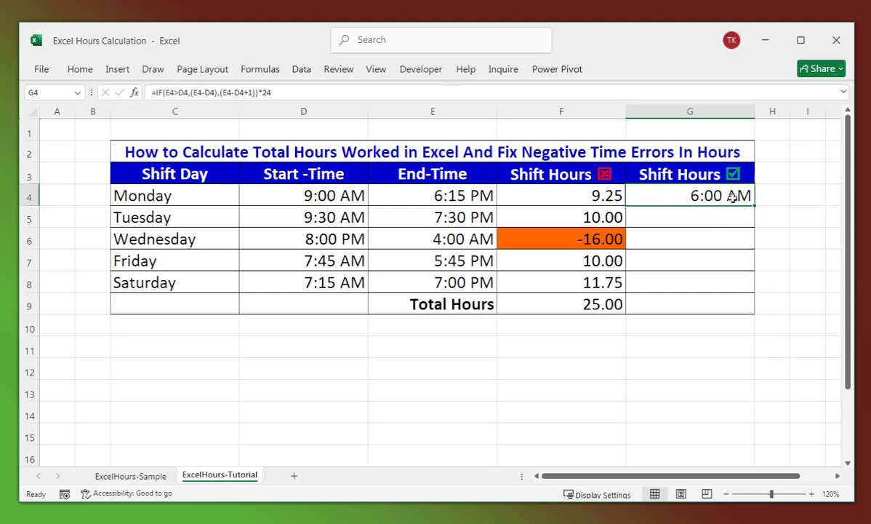
{"action": "left_click", "coordinate": [692, 217]}
{"action": "left_click", "coordinate": [694, 195]}
{"action": "left_click_drag", "start_coordinate": [755, 207], "coordinate": [755, 291]}
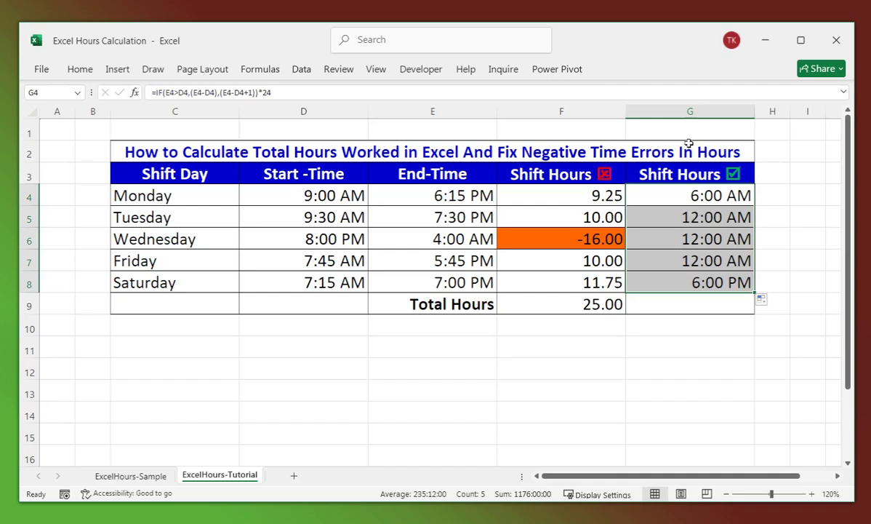
Step: Change the number format of column G to Number and check Wednesday's formula in cell G6
{"action": "left_click", "coordinate": [695, 107]}
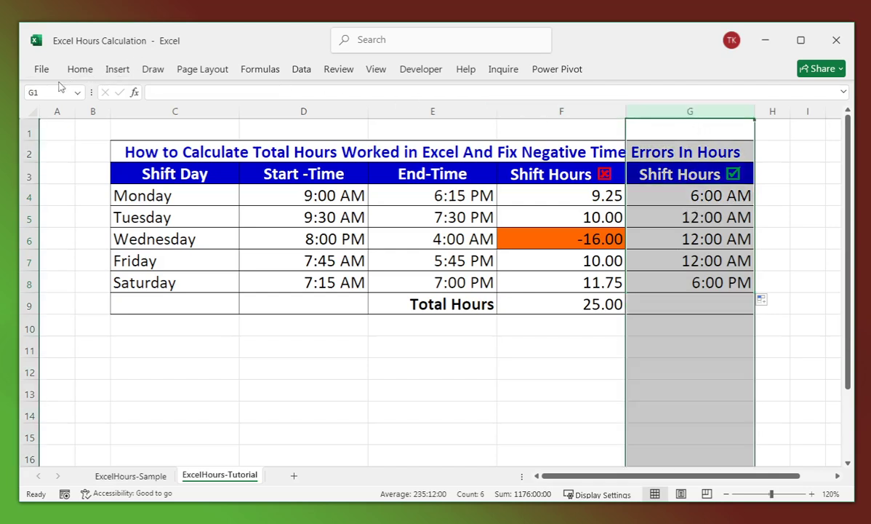
{"action": "left_click", "coordinate": [82, 70]}
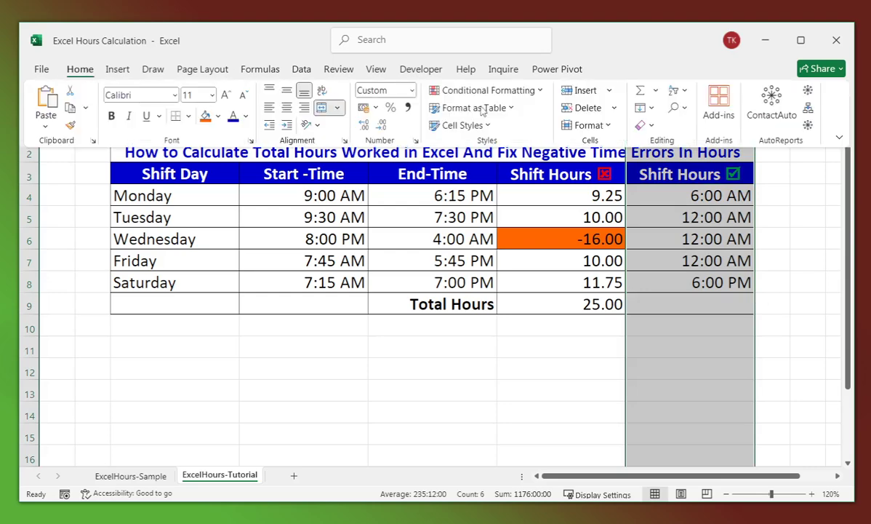
{"action": "left_click", "coordinate": [412, 91]}
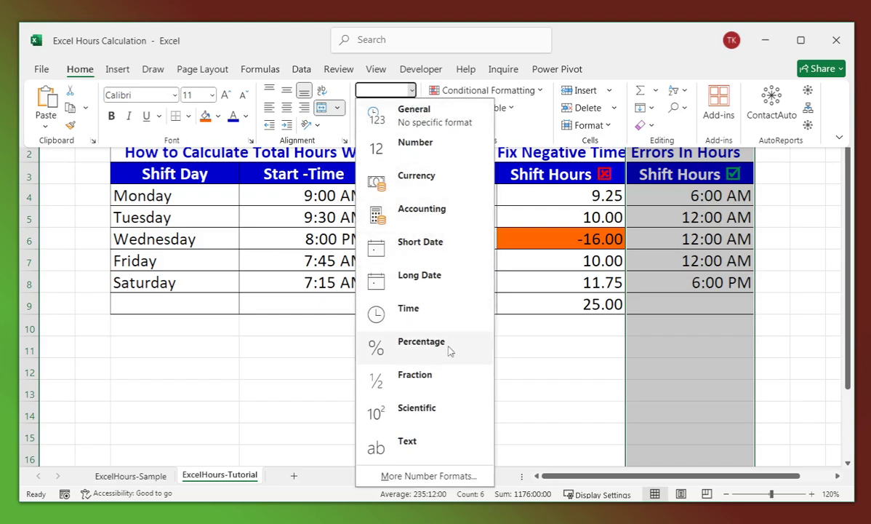
{"action": "left_click", "coordinate": [404, 142]}
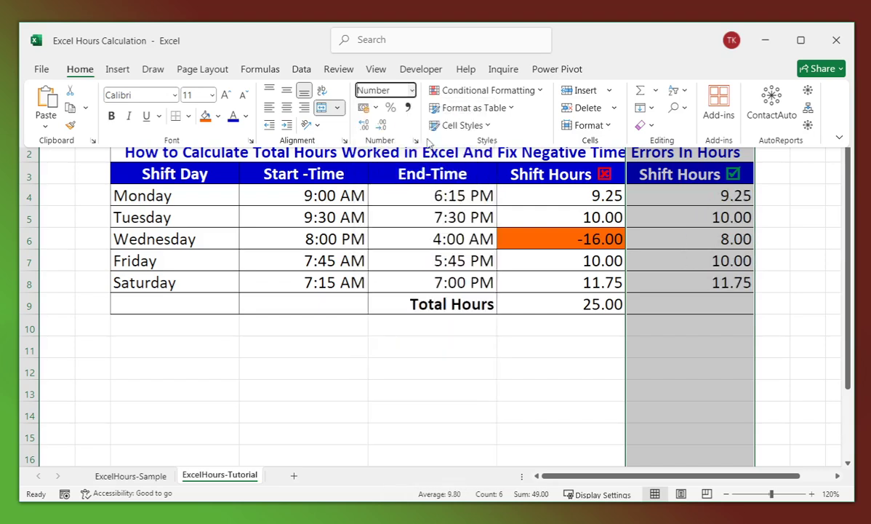
{"action": "left_click", "coordinate": [689, 241]}
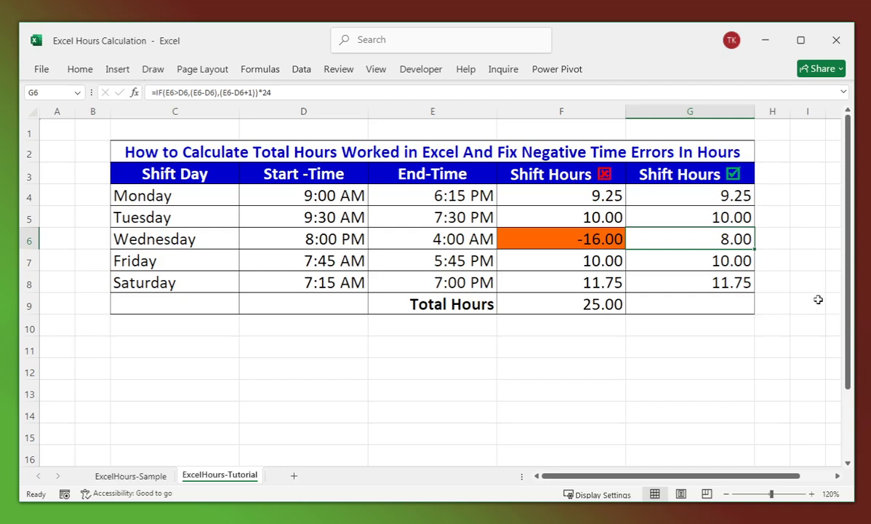
Step: Total the second Shift Hours column in cell G9 with AutoSum, =SUM(G4:G8)
{"action": "left_click", "coordinate": [716, 282]}
{"action": "left_click", "coordinate": [710, 195]}
{"action": "left_click_drag", "start_coordinate": [710, 195], "coordinate": [702, 300]}
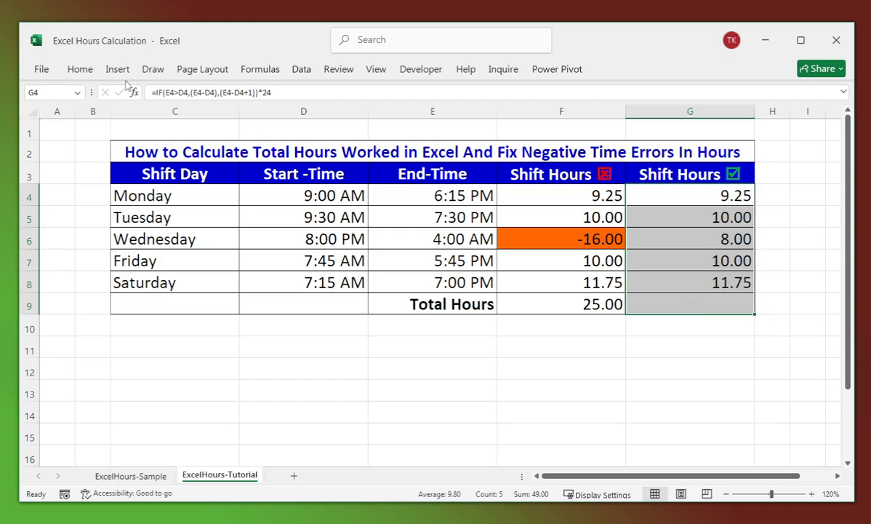
{"action": "left_click", "coordinate": [80, 70]}
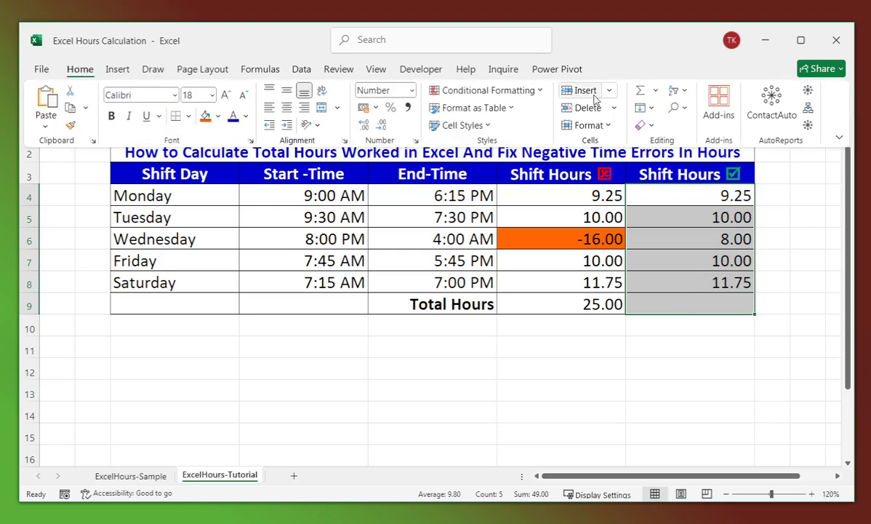
{"action": "left_click", "coordinate": [639, 89]}
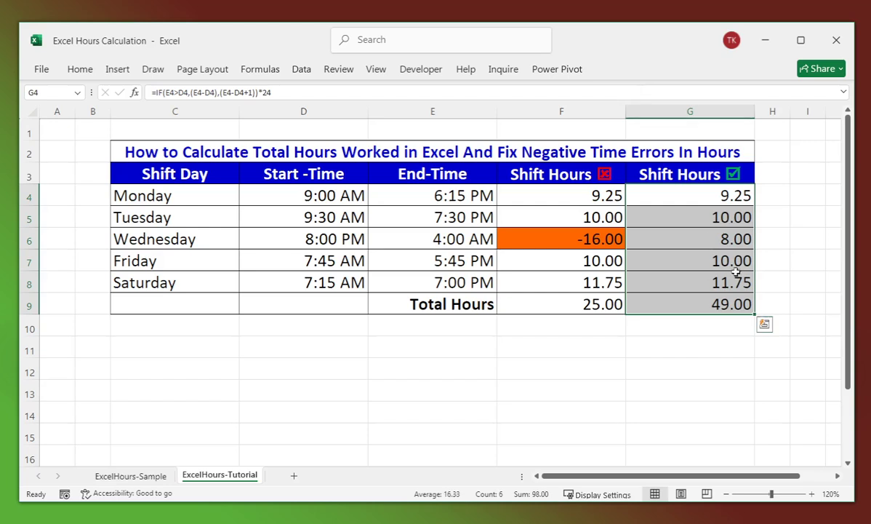
{"action": "left_click", "coordinate": [666, 300]}
Step: Make the Total Hours label and both totals in E9:G9 bold, and check the sum formulas in G9 and F9
{"action": "left_click_drag", "start_coordinate": [409, 304], "coordinate": [659, 303]}
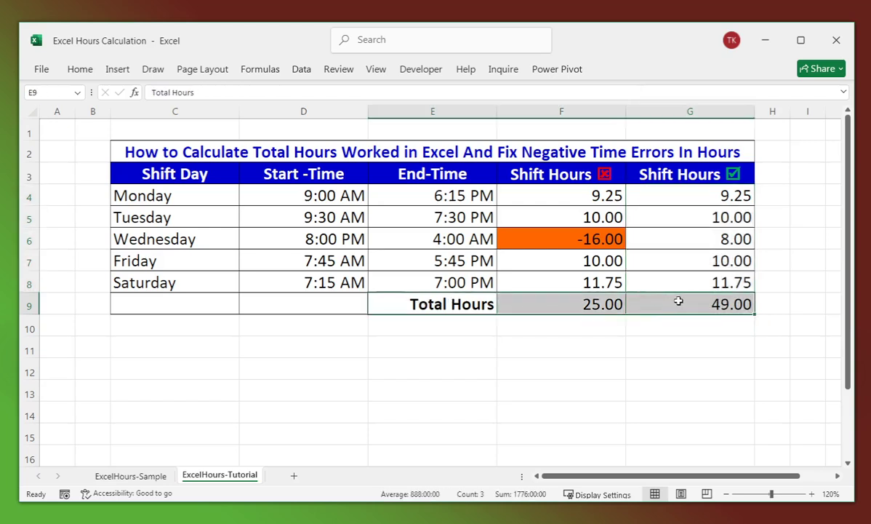
{"action": "key", "text": "ctrl+b"}
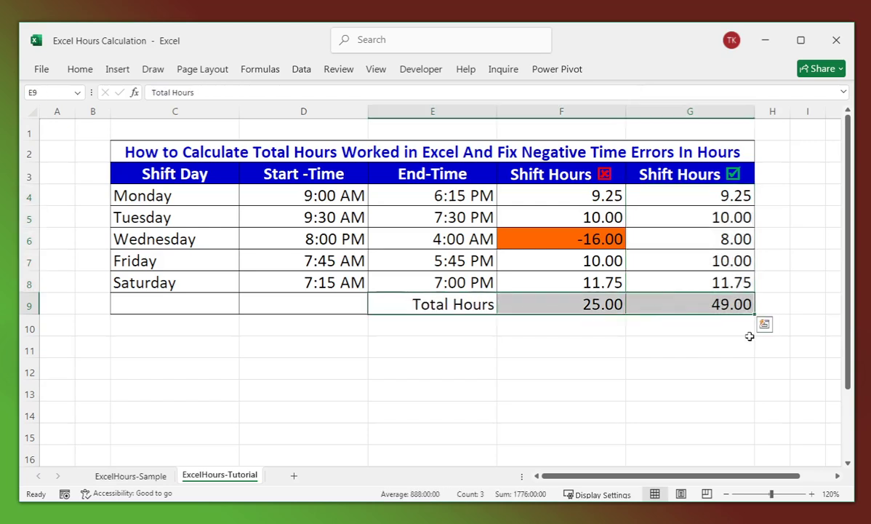
{"action": "key", "text": "ctrl+b"}
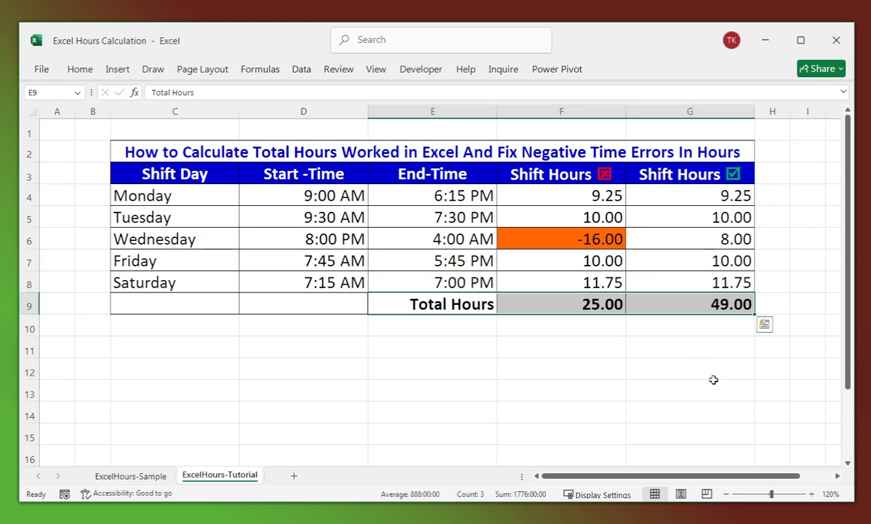
{"action": "left_click", "coordinate": [683, 304]}
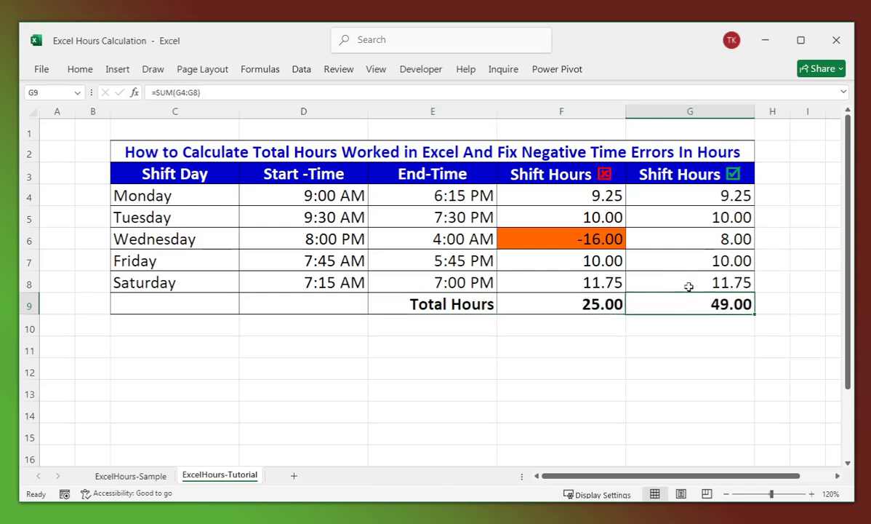
{"action": "left_click", "coordinate": [691, 284]}
{"action": "left_click", "coordinate": [671, 304]}
{"action": "left_click", "coordinate": [567, 307]}
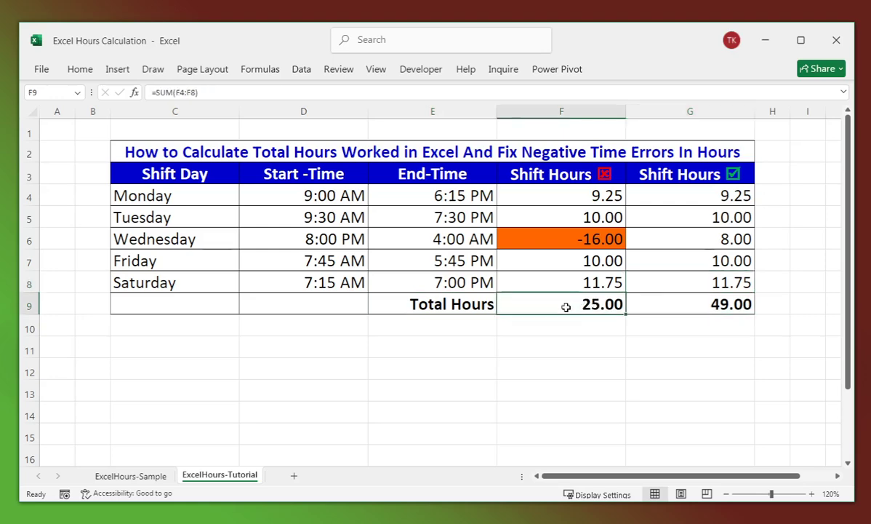